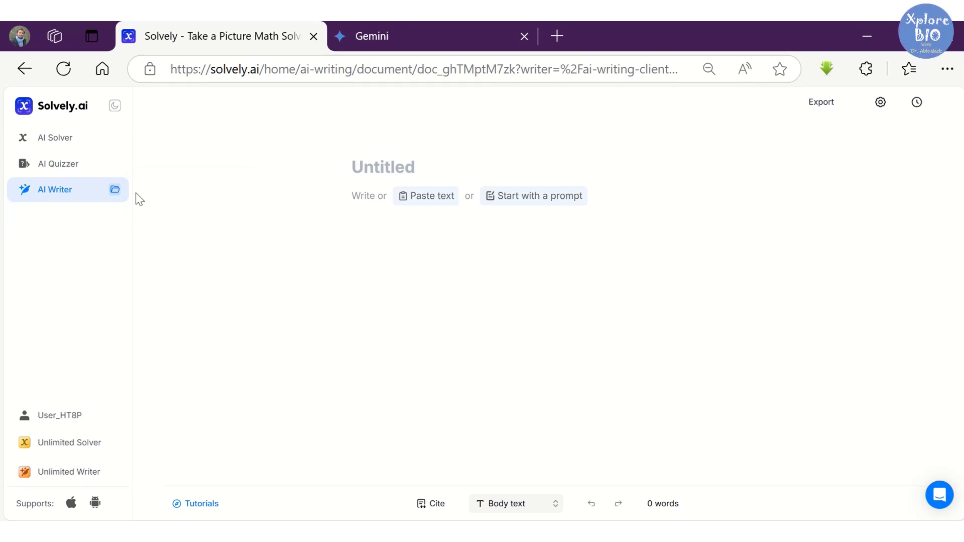
Generate a Creative Outline essay from the pasted 5000-word meditation and epigenetic reprogramming prompt.
click(337, 166)
click(330, 213)
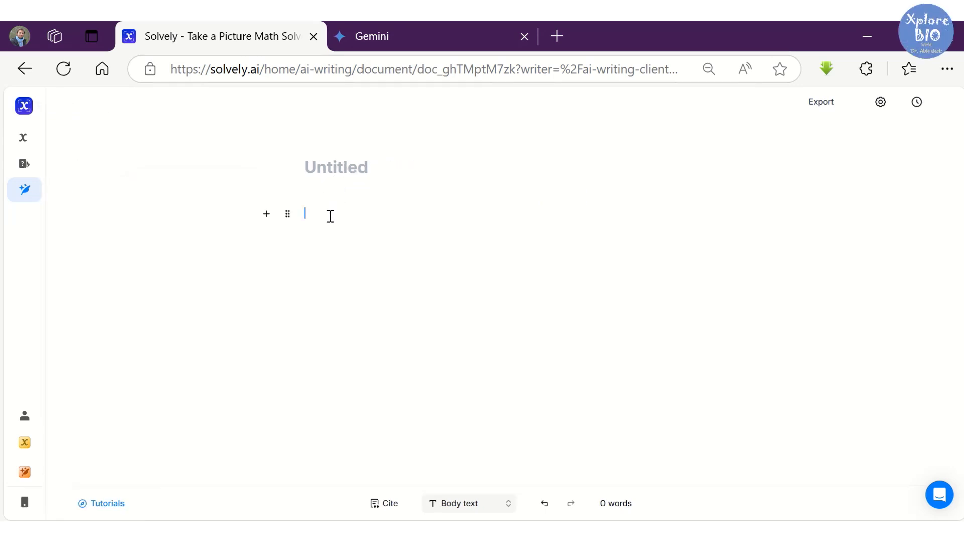
click(350, 166)
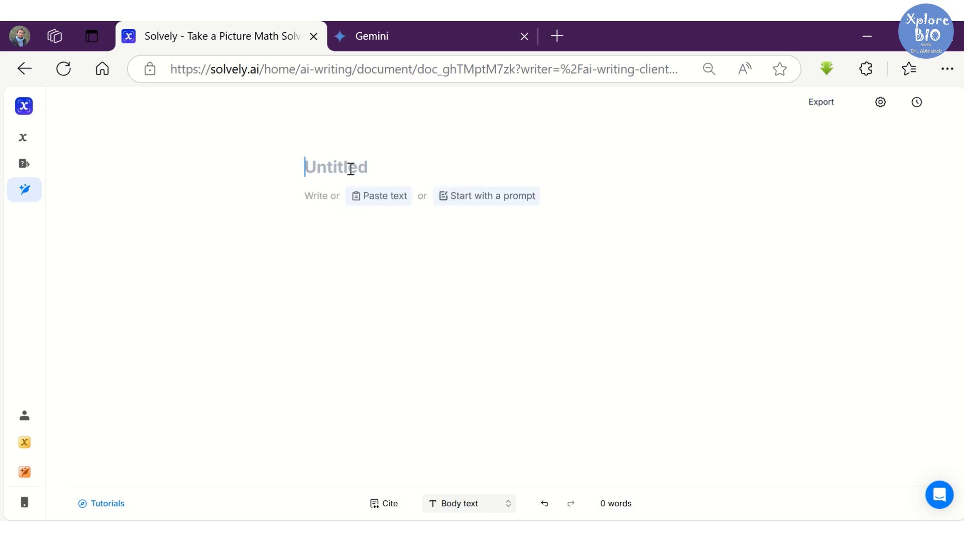
click(517, 198)
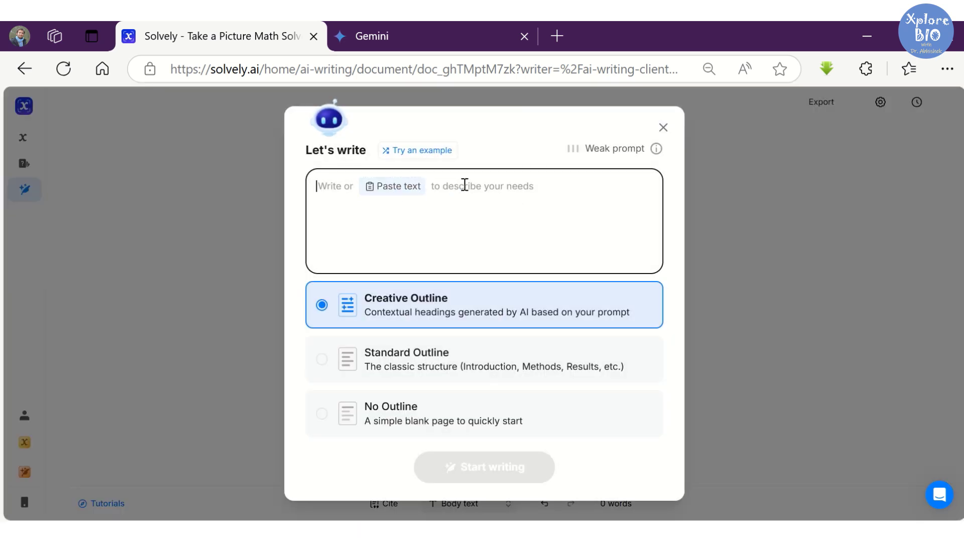
text(Write an essay of about 5000 words on topic "Meditation and epigenetic reprogramming". Provide supporting and contradictory evidence if any.)
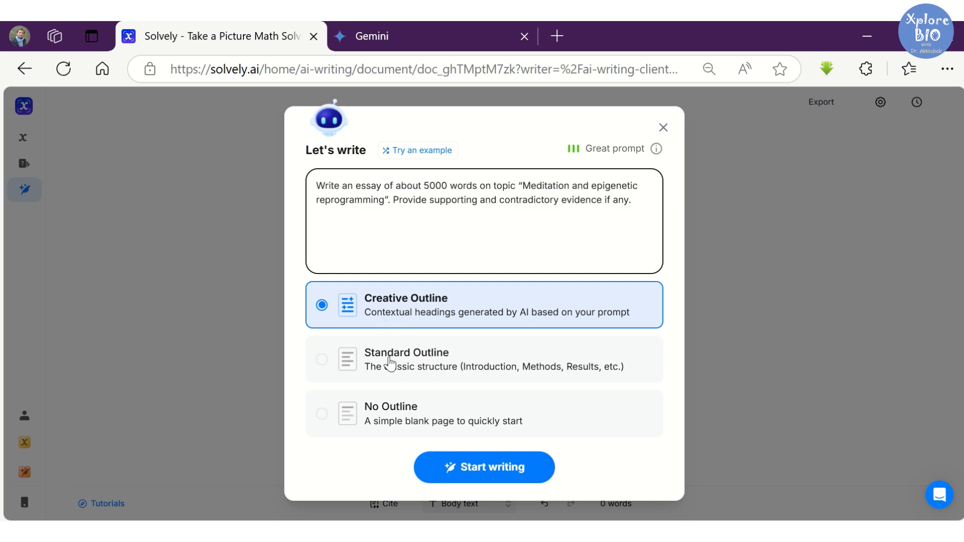
click(498, 470)
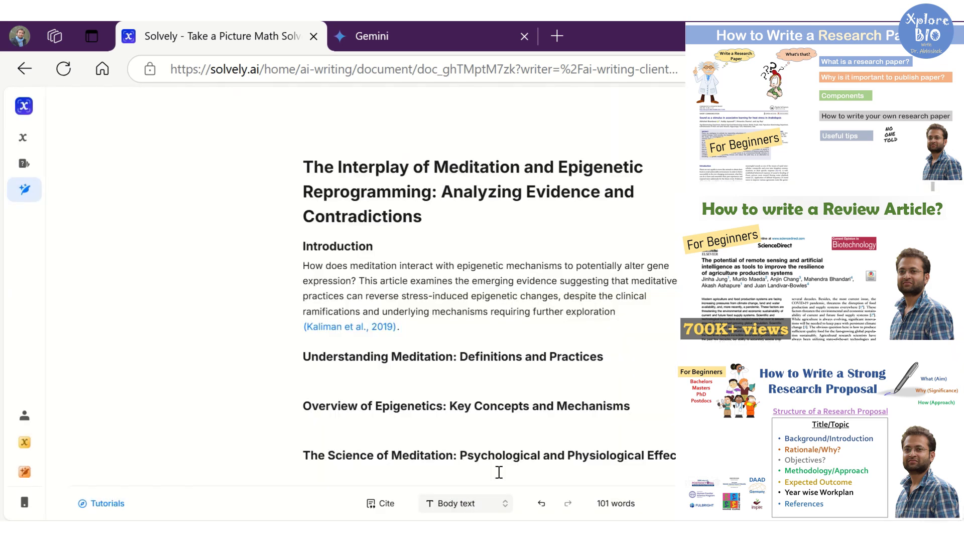
Accept the AI-suggested introduction paragraph citing Chaix.
scroll(493, 204, down, 5)
scroll(494, 219, up, 5)
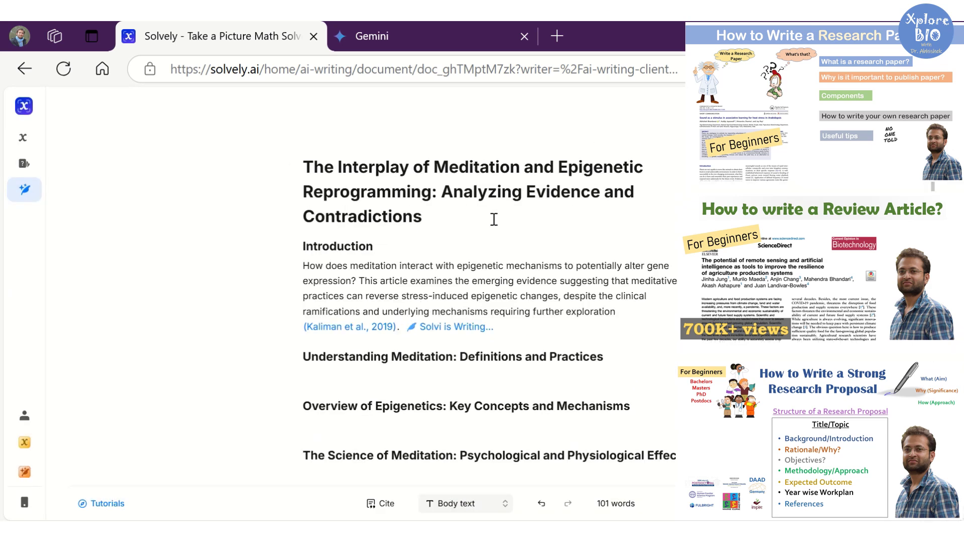
scroll(492, 219, down, 6)
scroll(492, 217, up, 6)
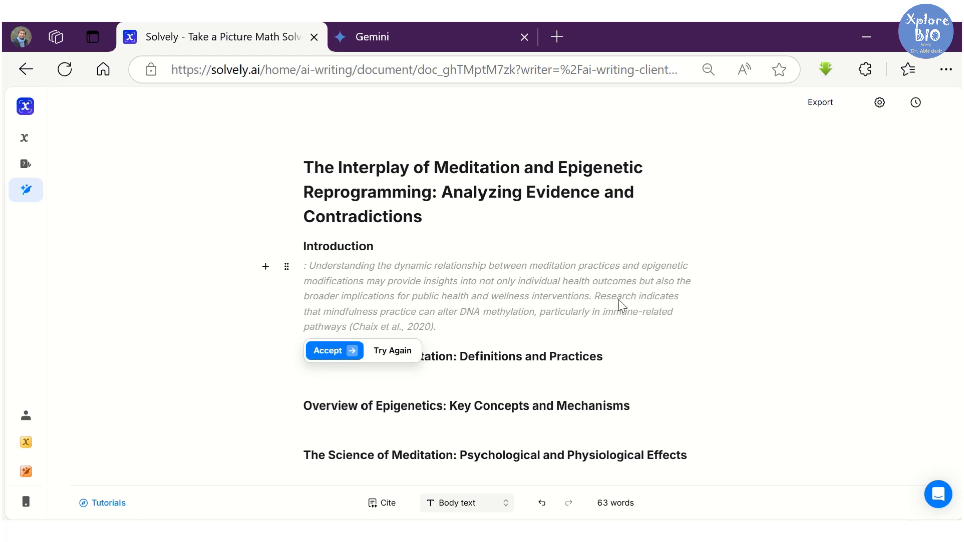
click(329, 351)
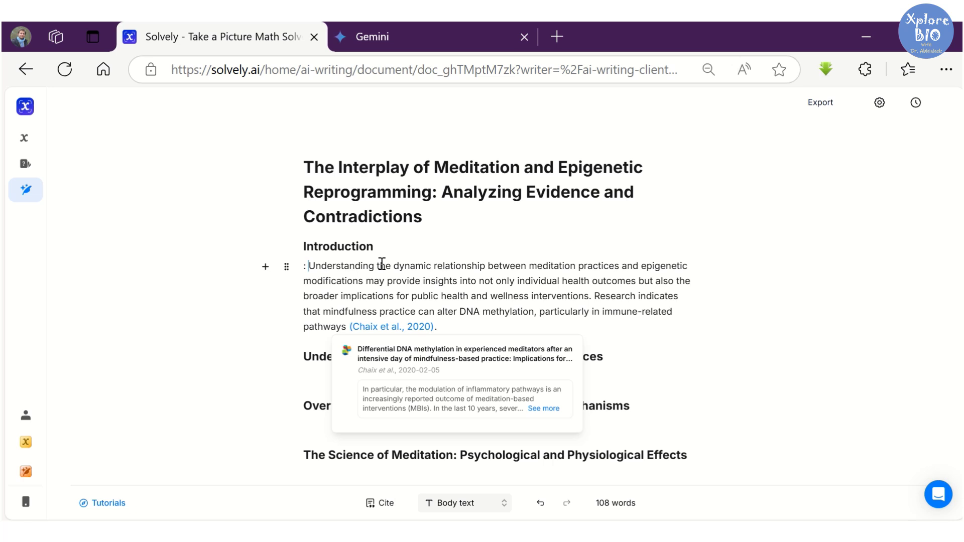
Remove the stray leading colon and accept the continuation citing Hwang and Vancampfort.
click(308, 265)
key(BackSpace)
key(BackSpace)
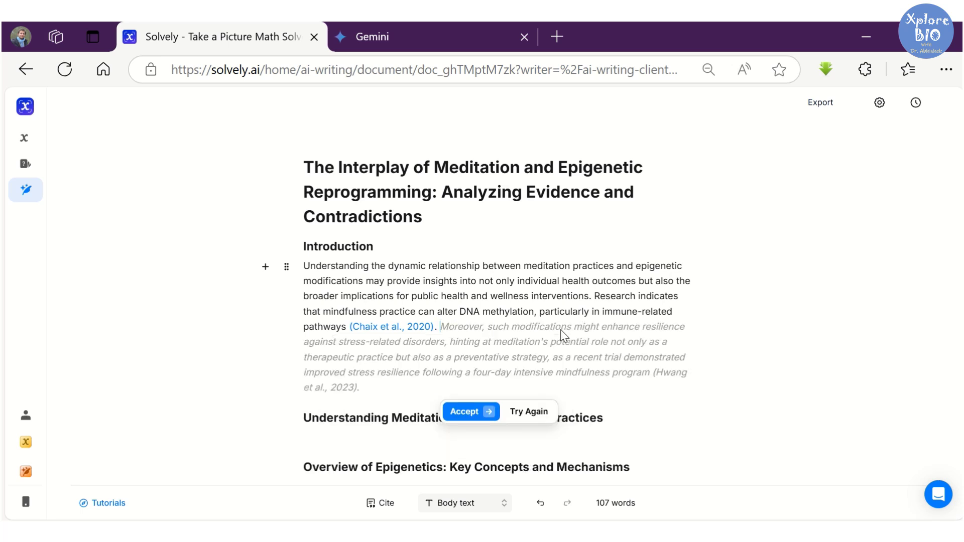
click(490, 412)
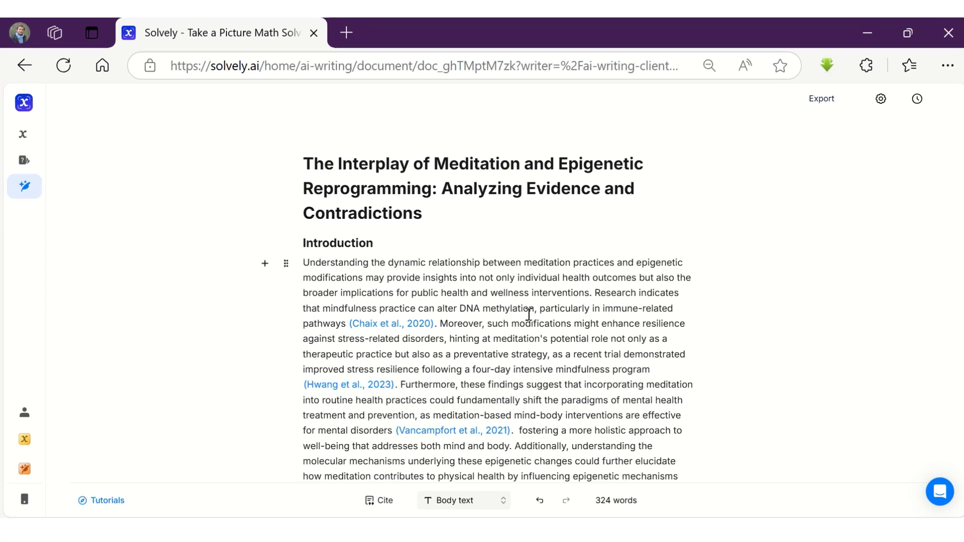
Review the APA 7 References, then show the preview card for the (Hwang et al., 2023) citation.
scroll(424, 385, down, 15)
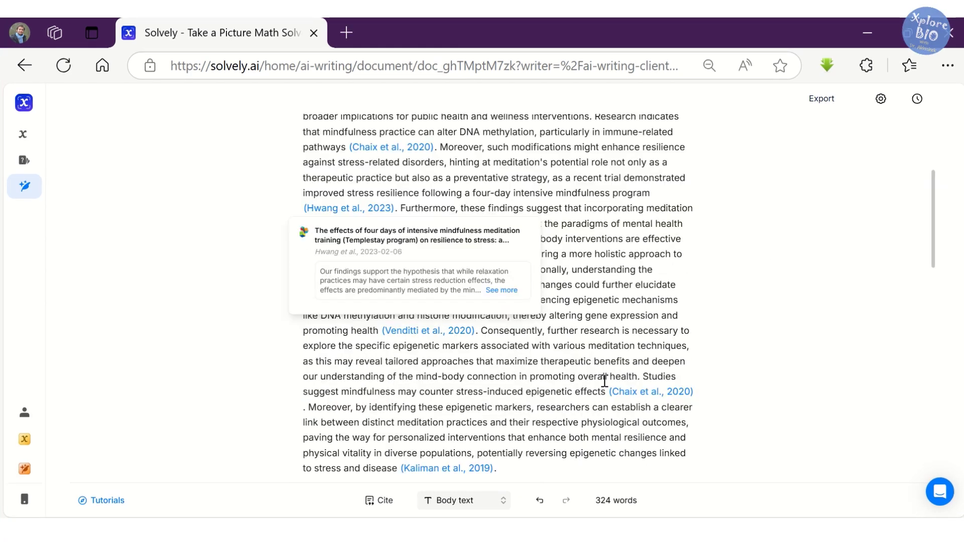
scroll(604, 381, down, 6)
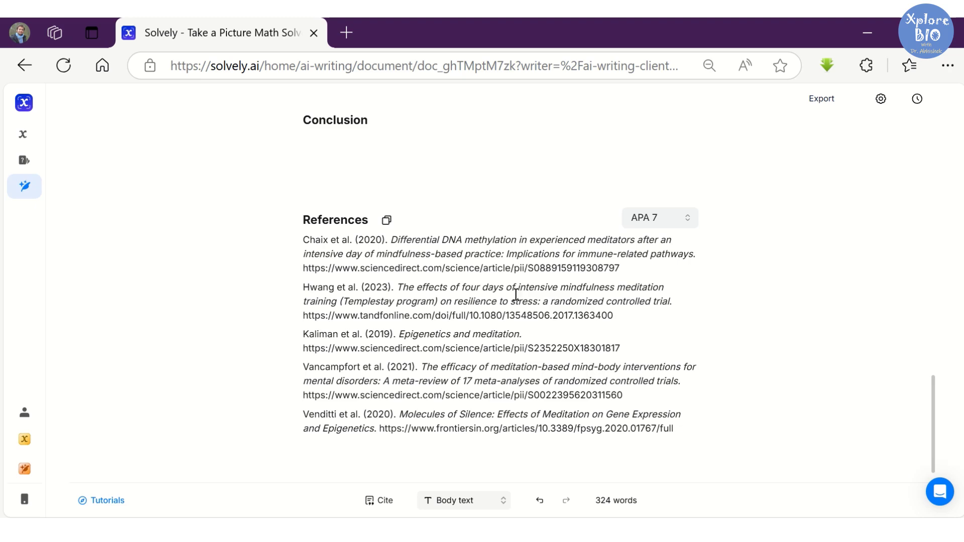
scroll(590, 375, up, 20)
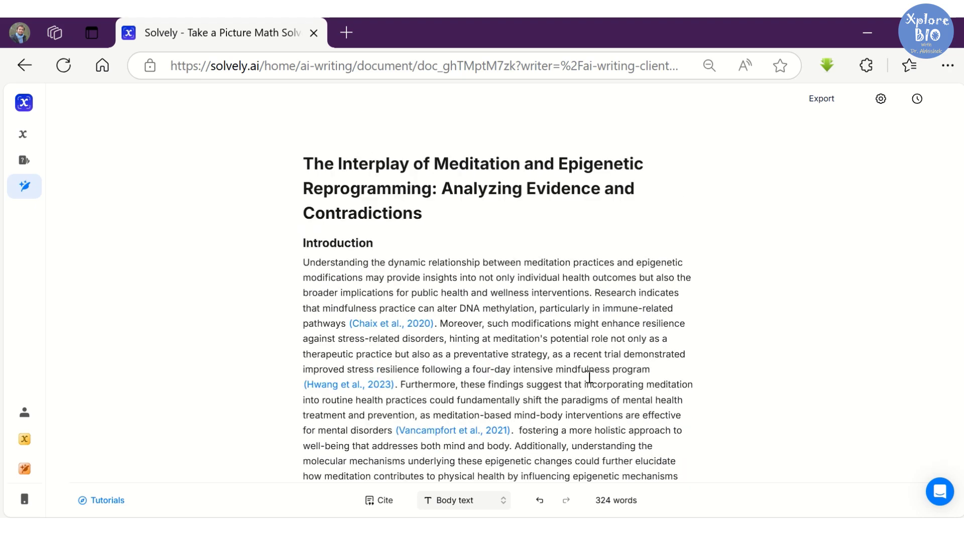
scroll(590, 327, down, 4)
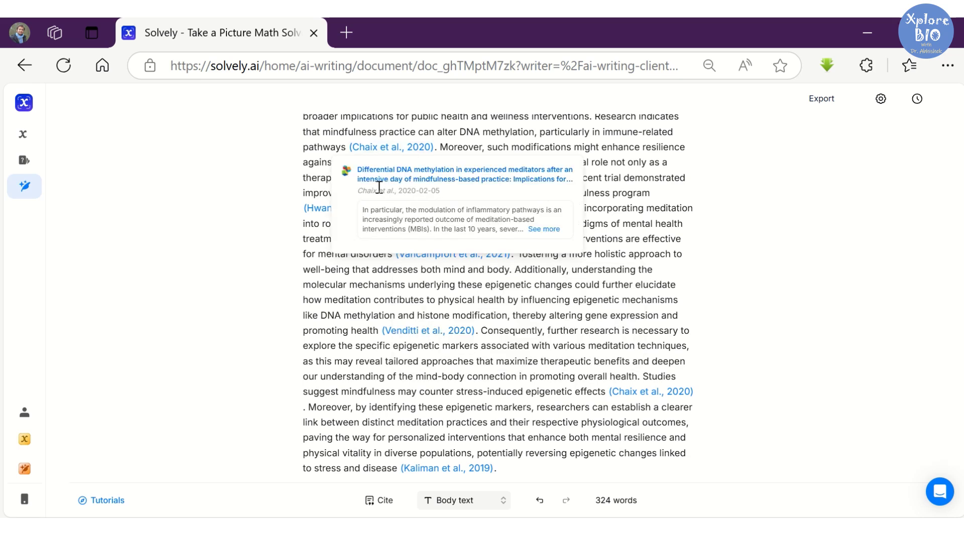
mouse_move(320, 212)
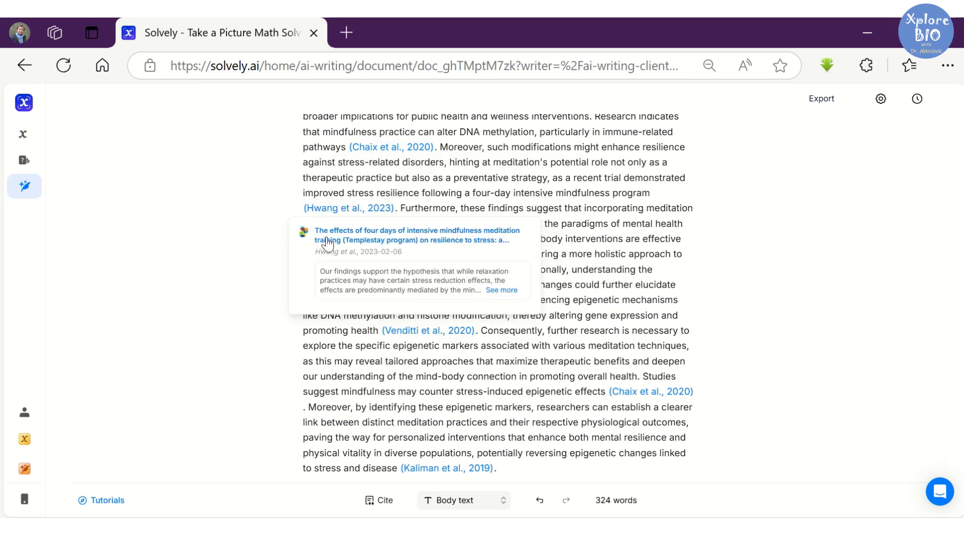
click(490, 245)
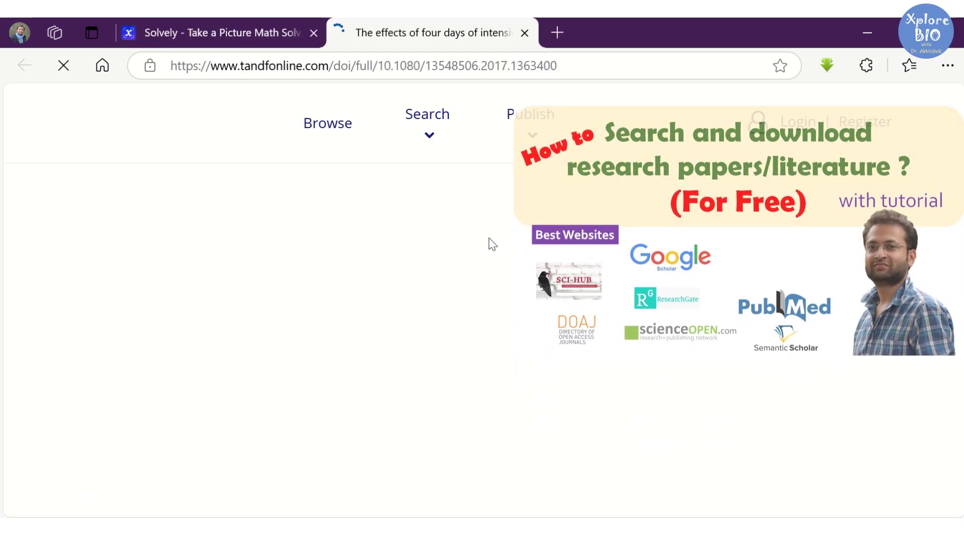
scroll(490, 243, down, 8)
scroll(432, 302, down, 10)
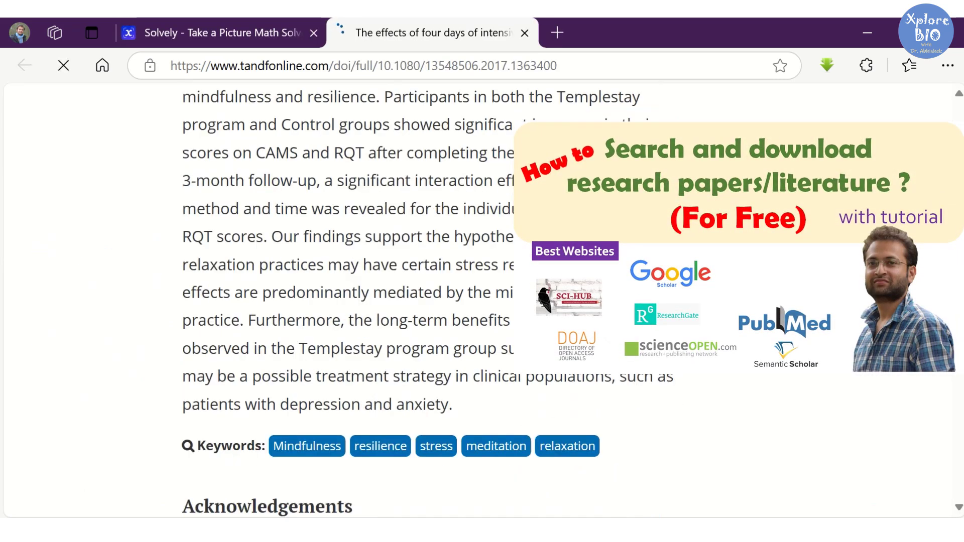
scroll(482, 301, up, 15)
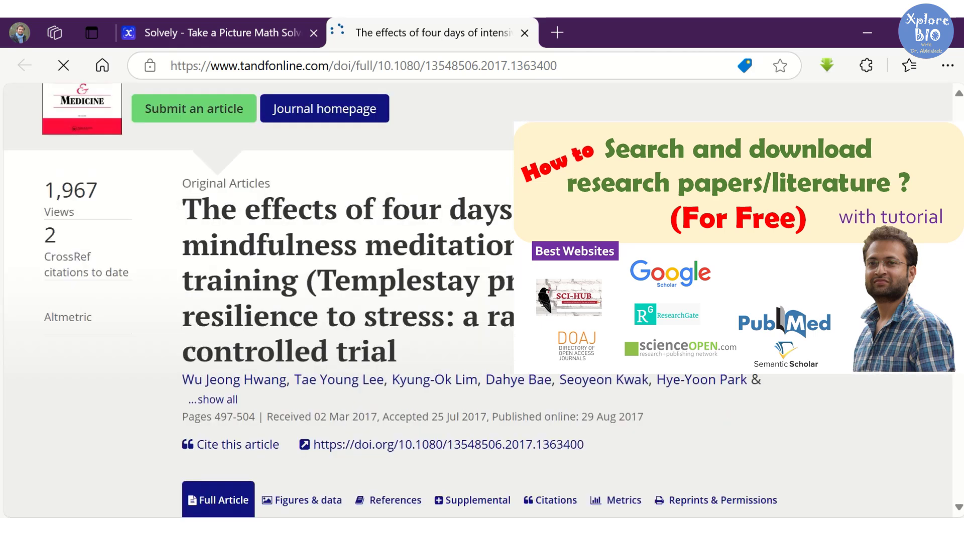
key(ctrl+w)
scroll(465, 276, down, 10)
Change the references citation style from APA 7 to IEEE.
click(670, 215)
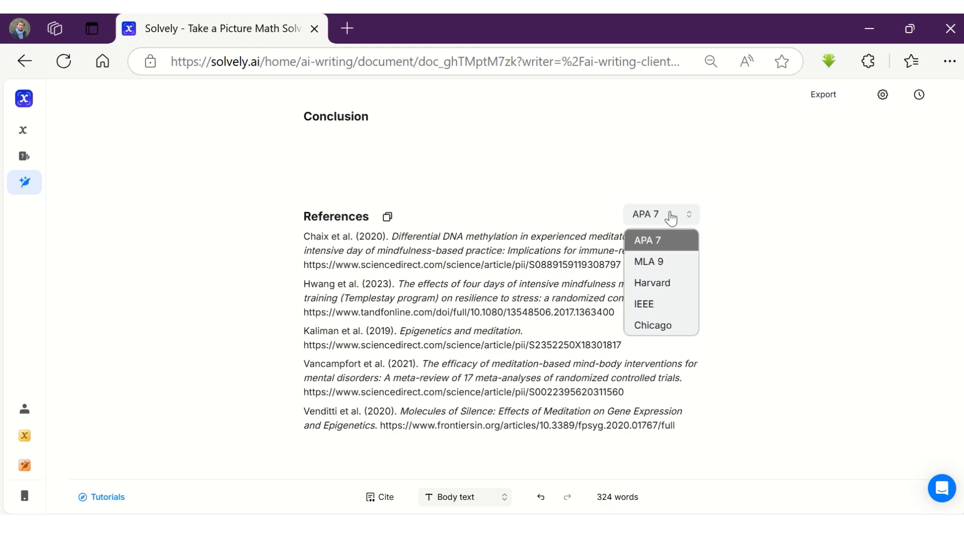
click(658, 304)
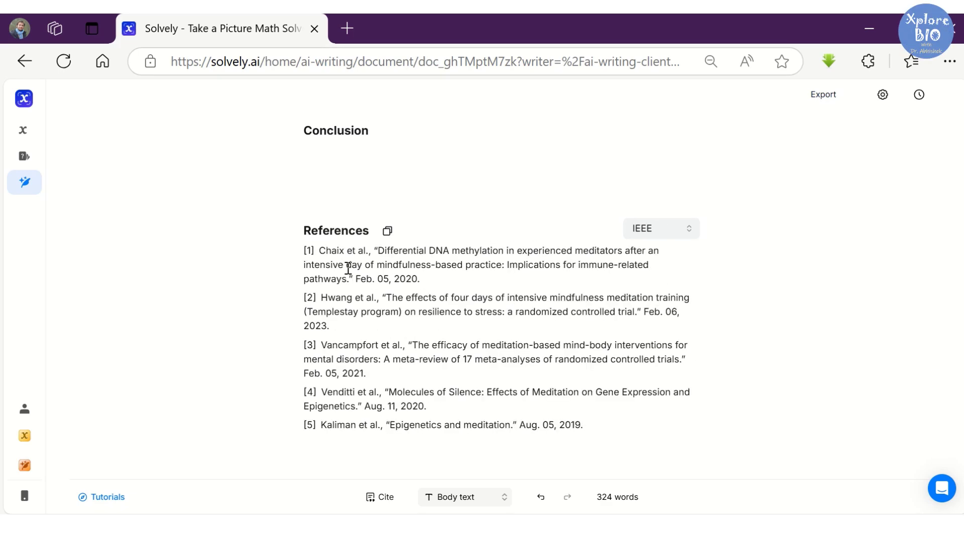
scroll(348, 269, up, 20)
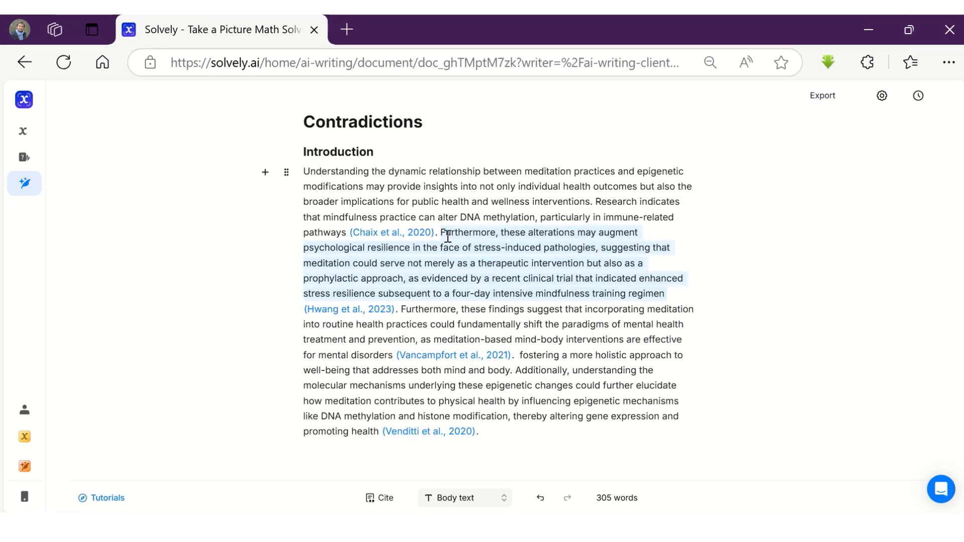
Replace the epigenetic-marker research paragraph with its AI Summarize version.
click(505, 208)
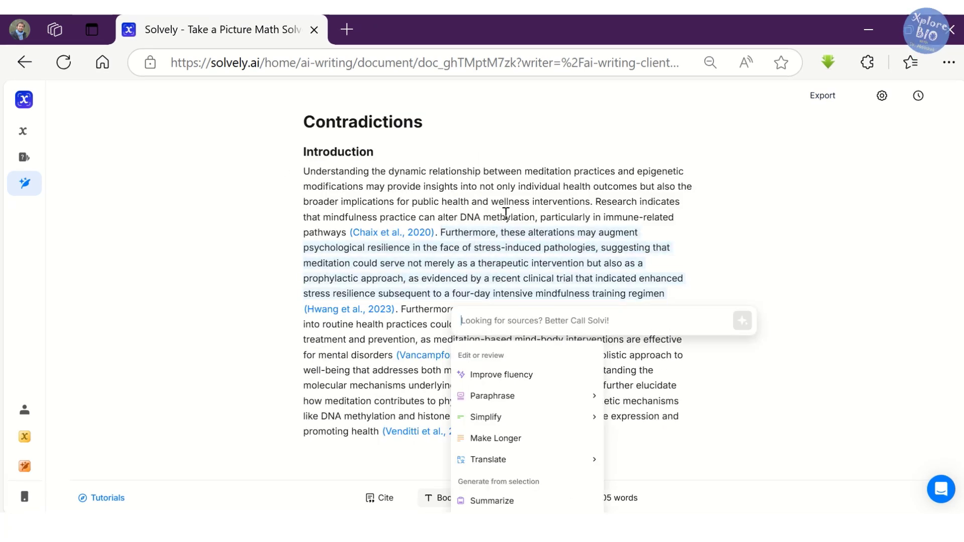
scroll(511, 216, down, 2)
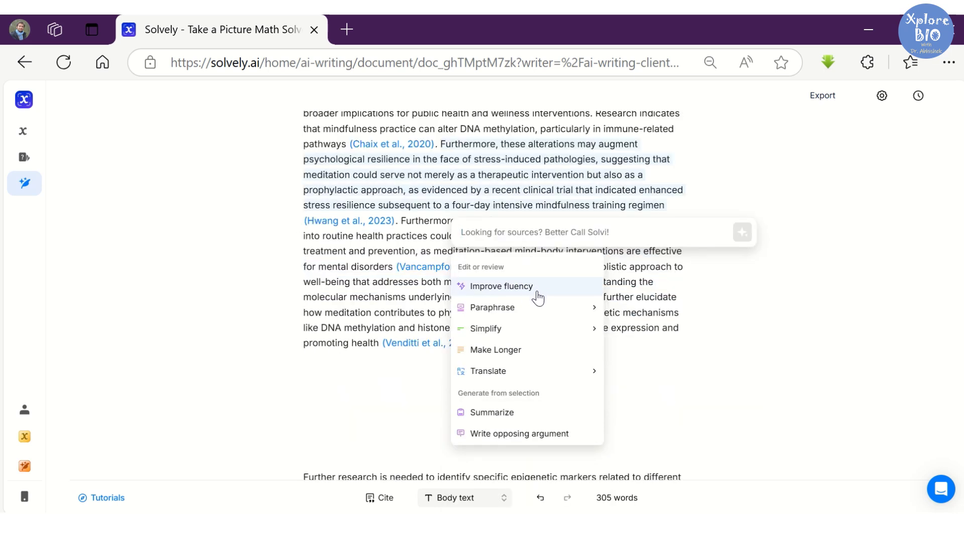
mouse_move(536, 314)
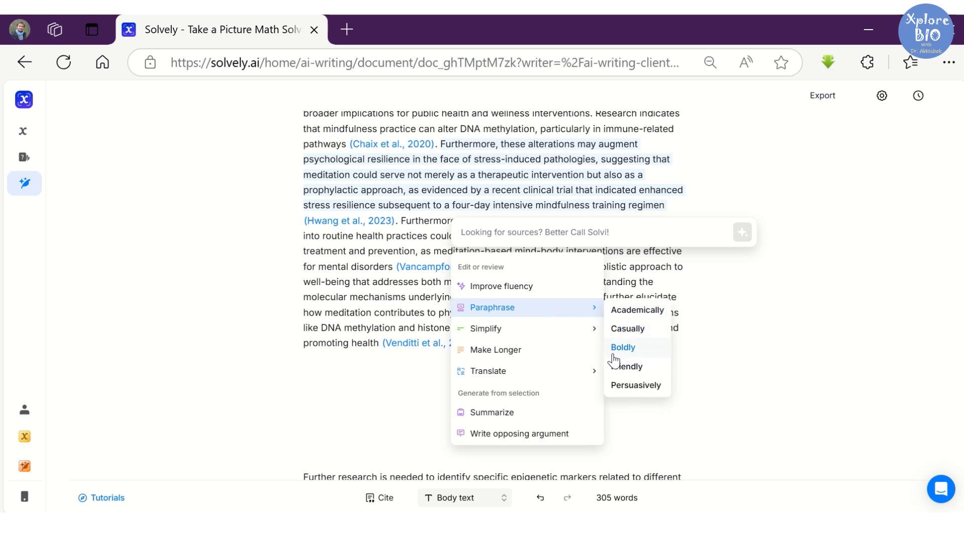
mouse_move(524, 332)
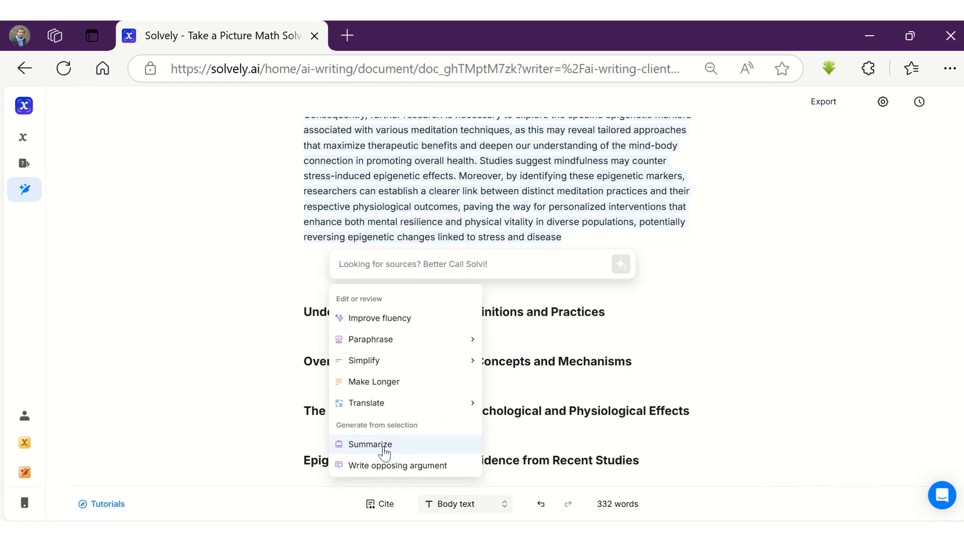
click(373, 450)
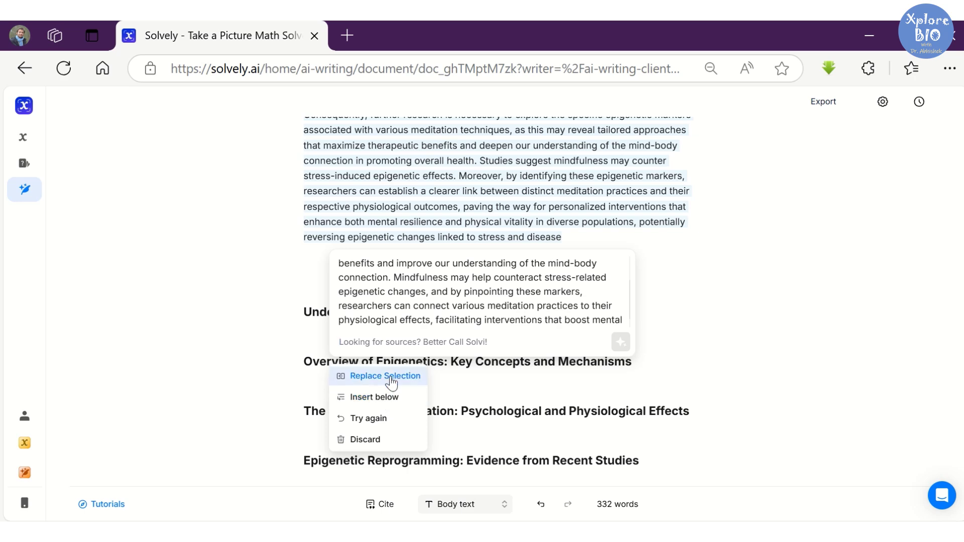
click(391, 377)
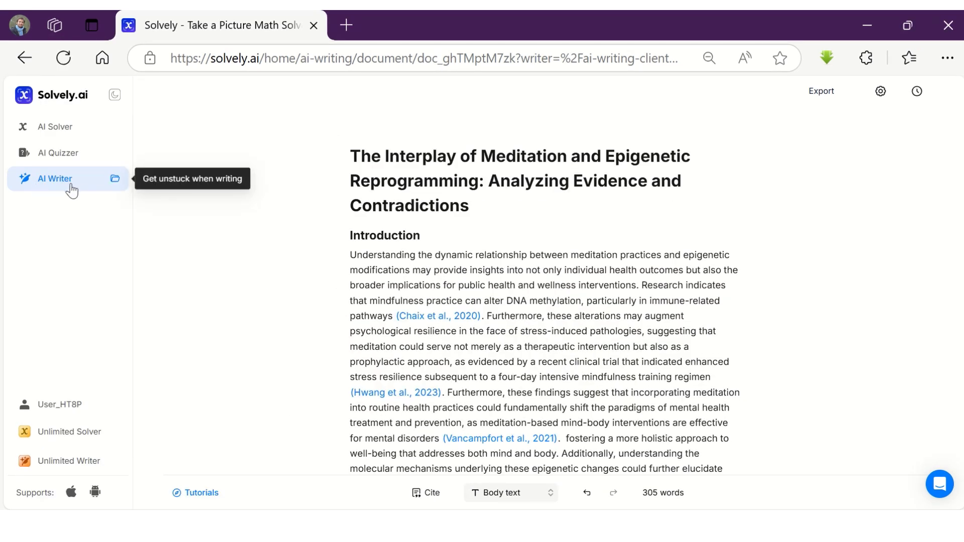
Export the essay as a Word (.docx) document.
mouse_move(392, 315)
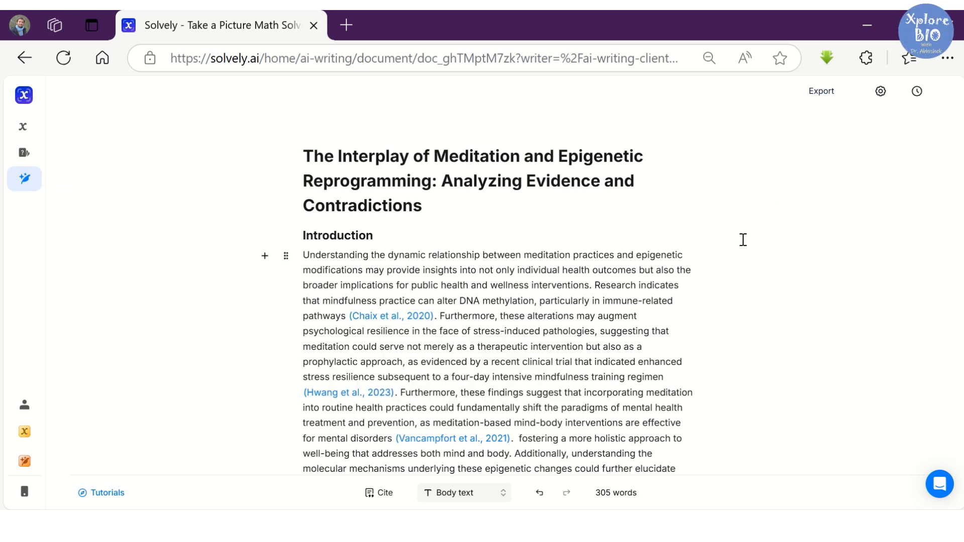
click(836, 103)
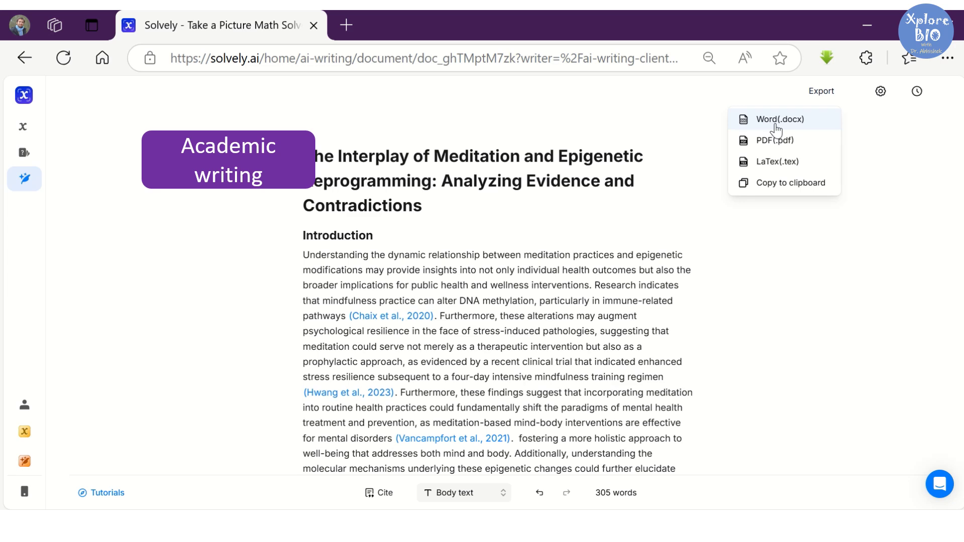
click(615, 222)
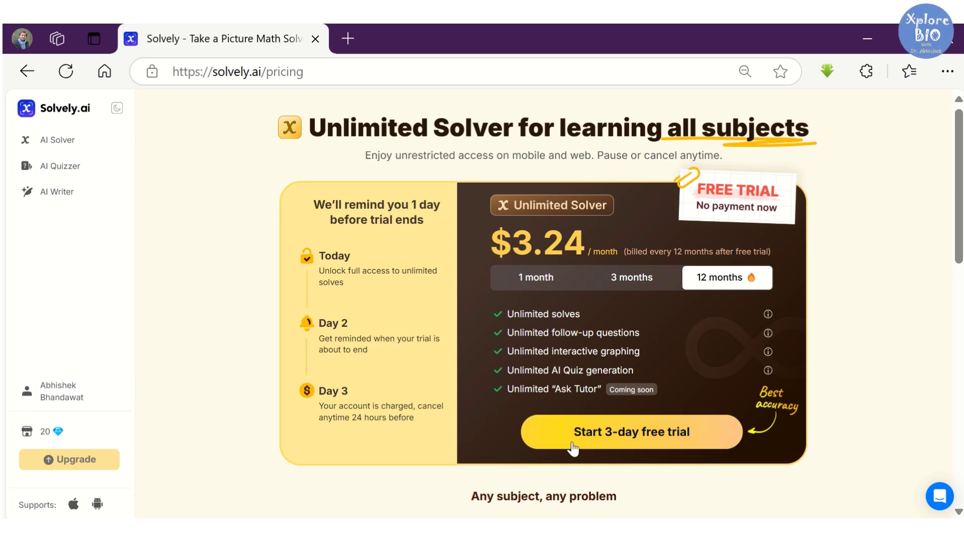
drag(314, 269, 382, 298)
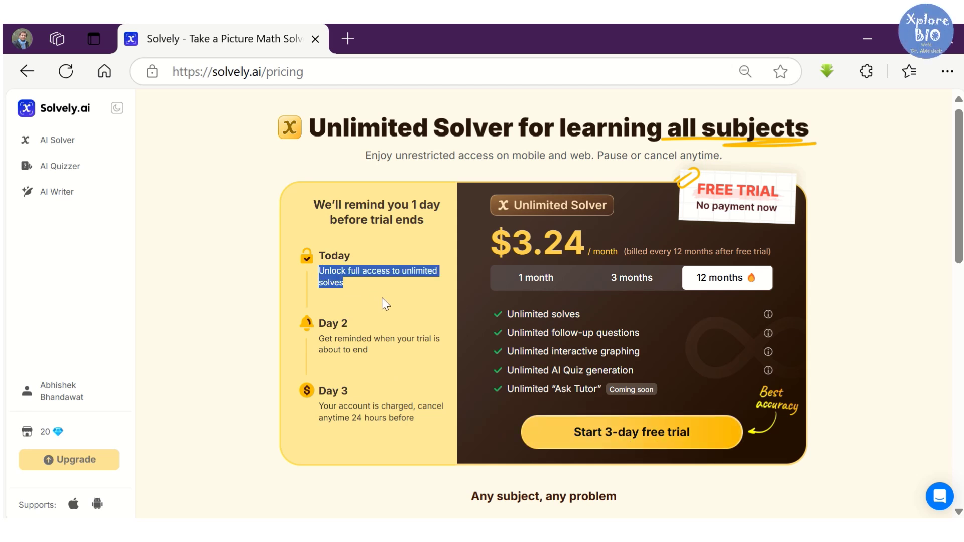
click(466, 300)
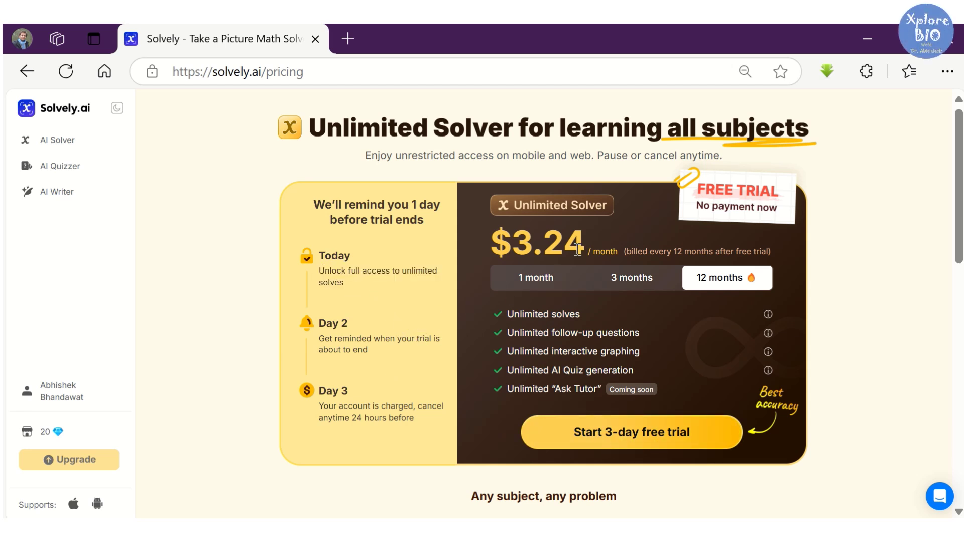
double_click(505, 245)
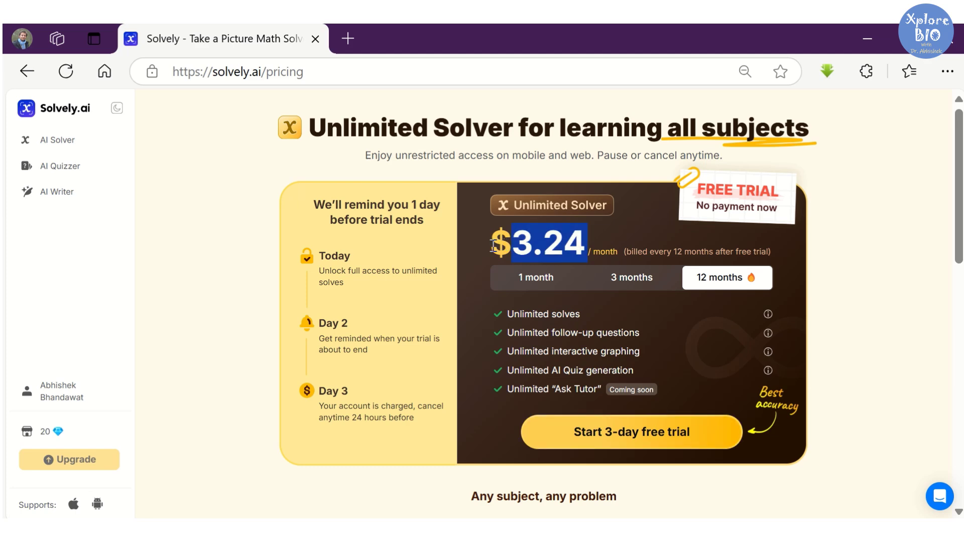
click(493, 245)
scroll(593, 286, down, 3)
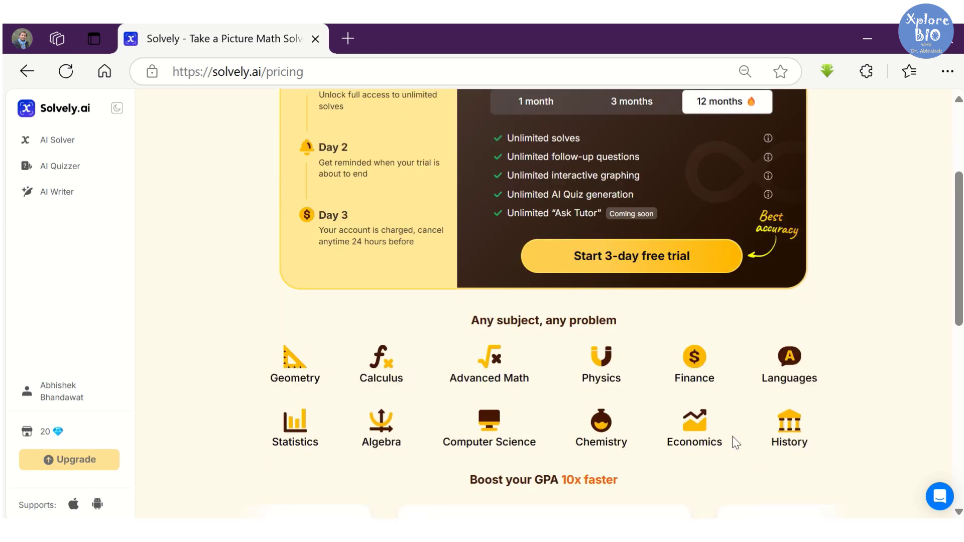
scroll(237, 395, up, 3)
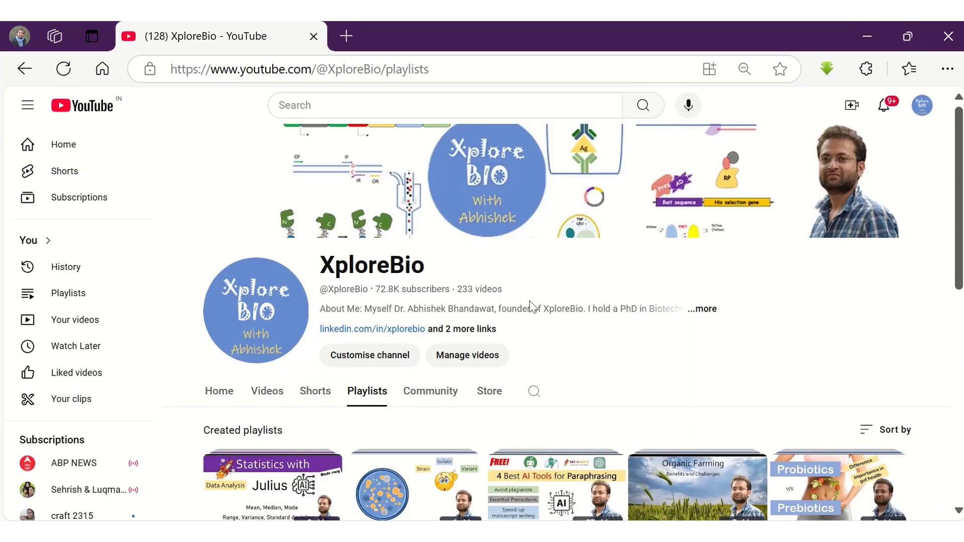
scroll(528, 306, down, 3)
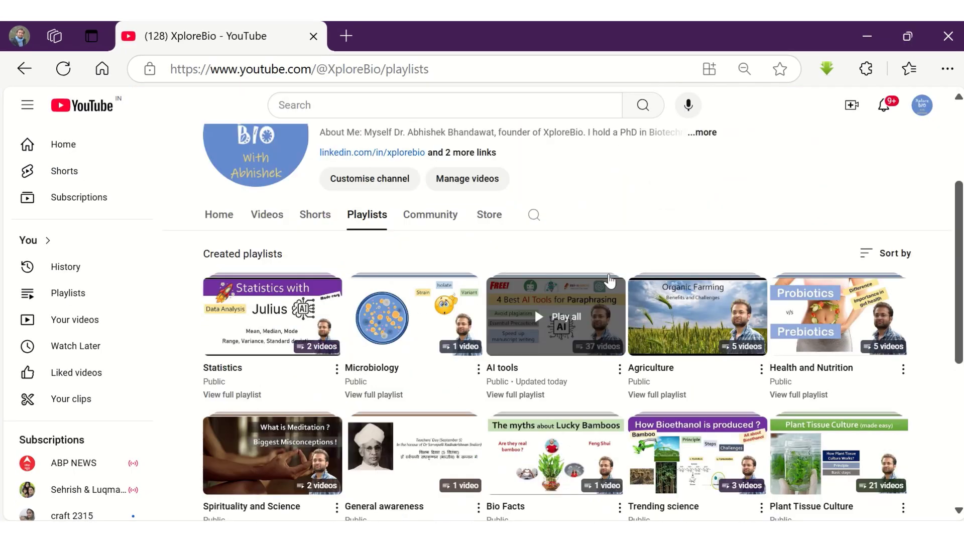
scroll(609, 280, down, 2)
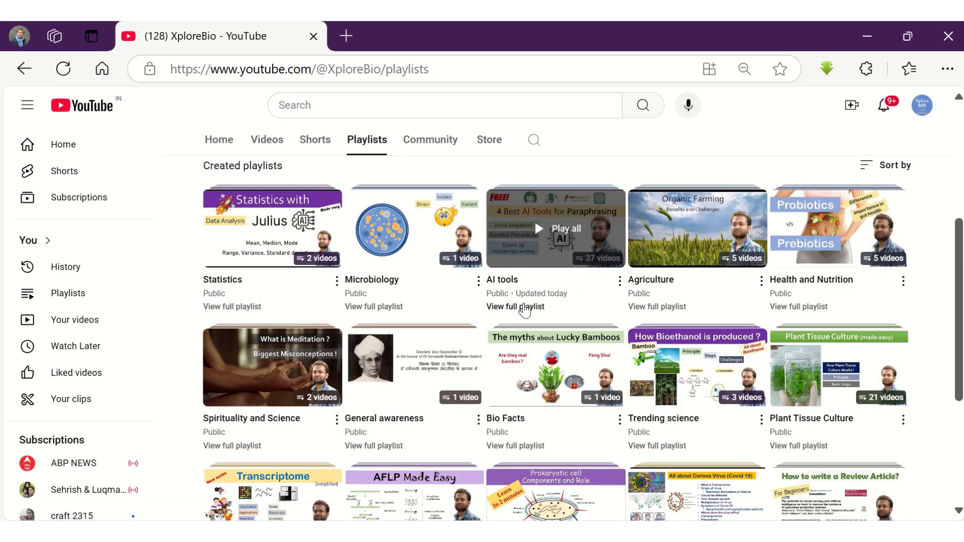
scroll(693, 361, down, 2)
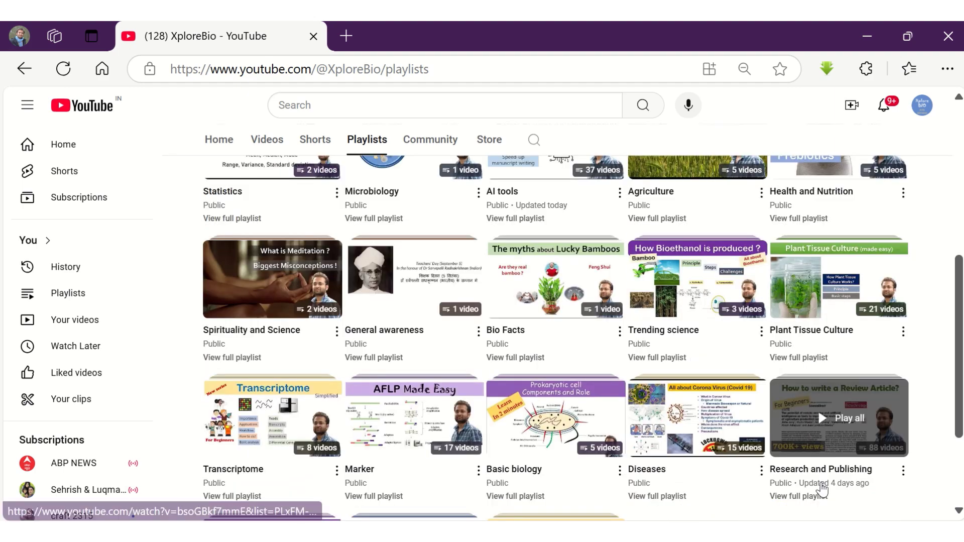
scroll(822, 489, down, 3)
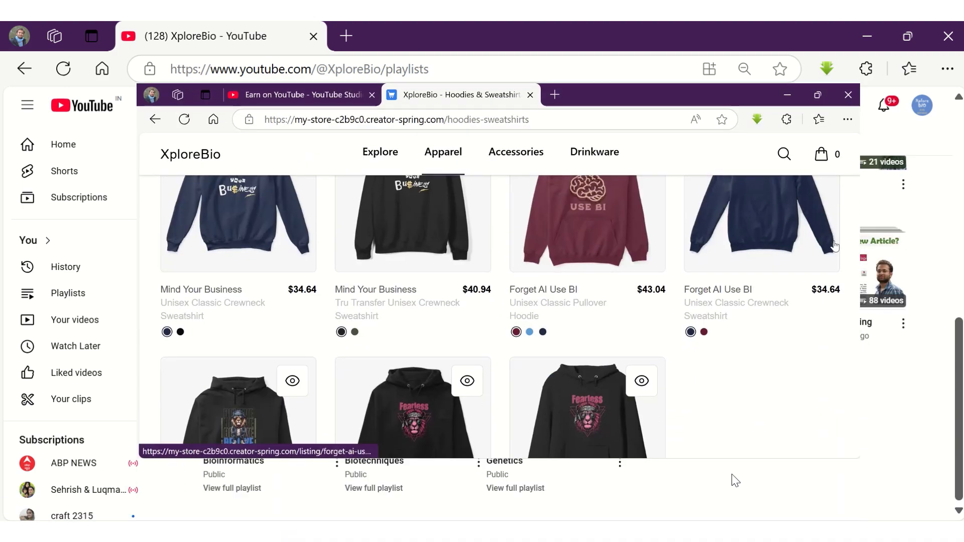
scroll(824, 276, up, 5)
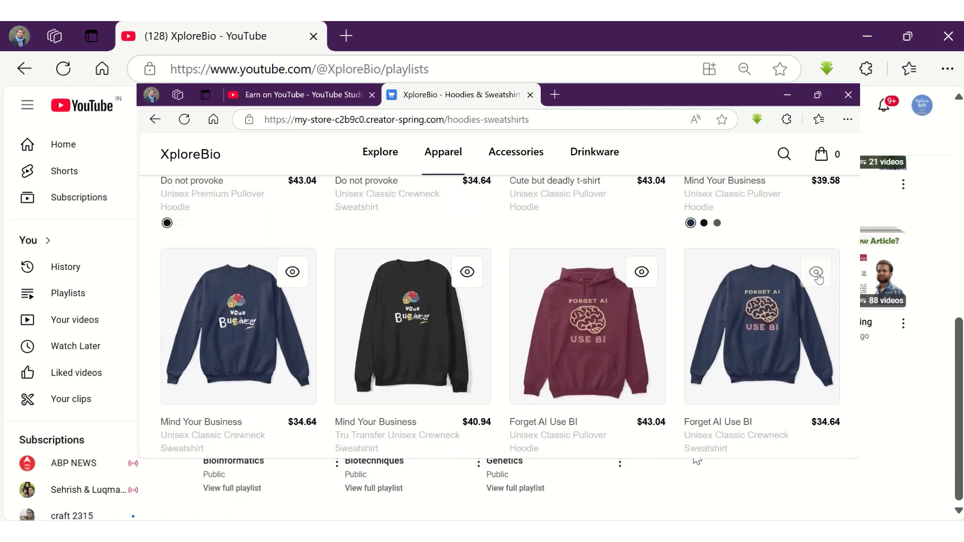
scroll(818, 277, up, 5)
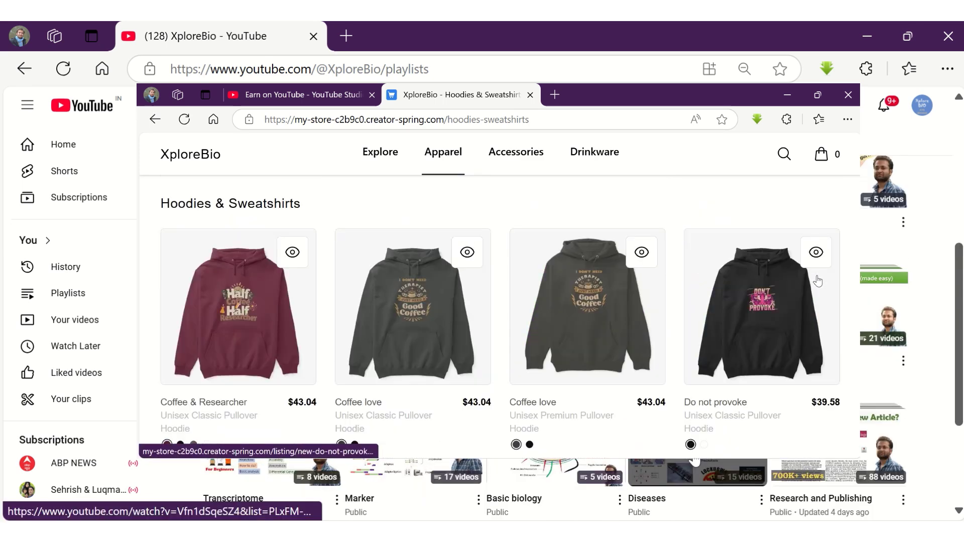